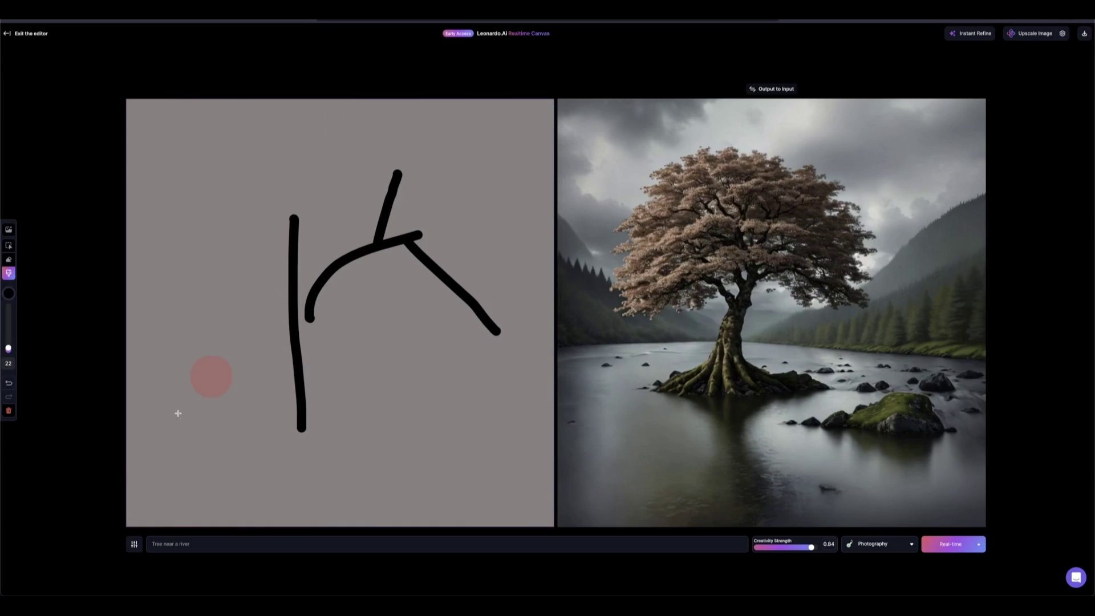
- Open Realtime Canvas and erase all the old sketch strokes
{"action": "left_click", "coordinate": [10, 260]}
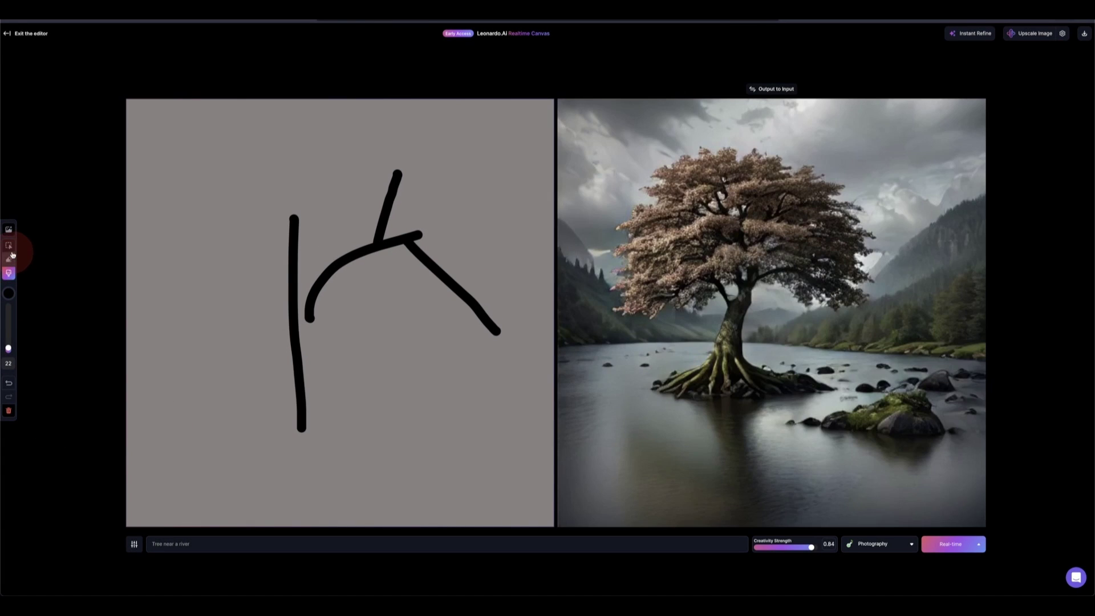
{"action": "left_click_drag", "start_coordinate": [228, 176], "coordinate": [520, 469]}
{"action": "key", "text": "Delete"}
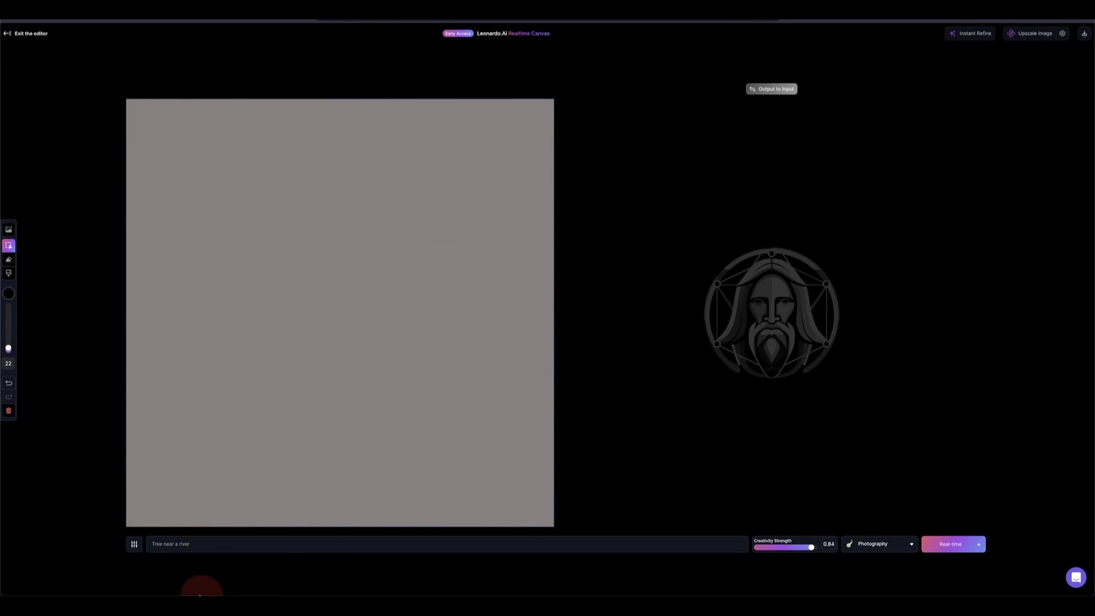
- Replace the prompt with 'Dog sitting, grass, near a tree, a river running by, forest'
{"action": "left_click_drag", "start_coordinate": [201, 548], "coordinate": [114, 540]}
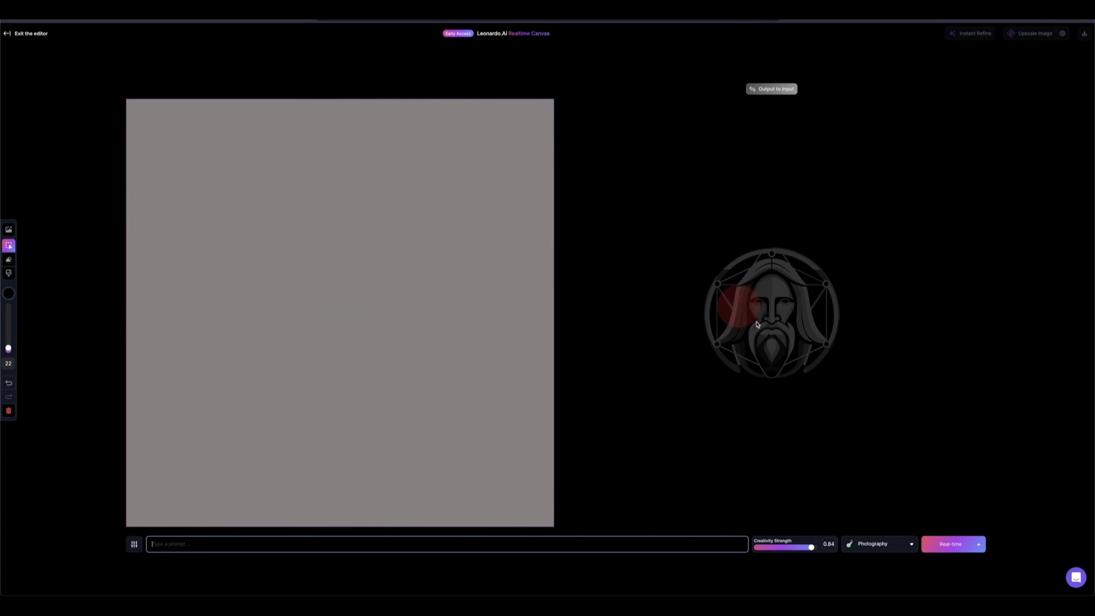
{"action": "left_click", "coordinate": [179, 542]}
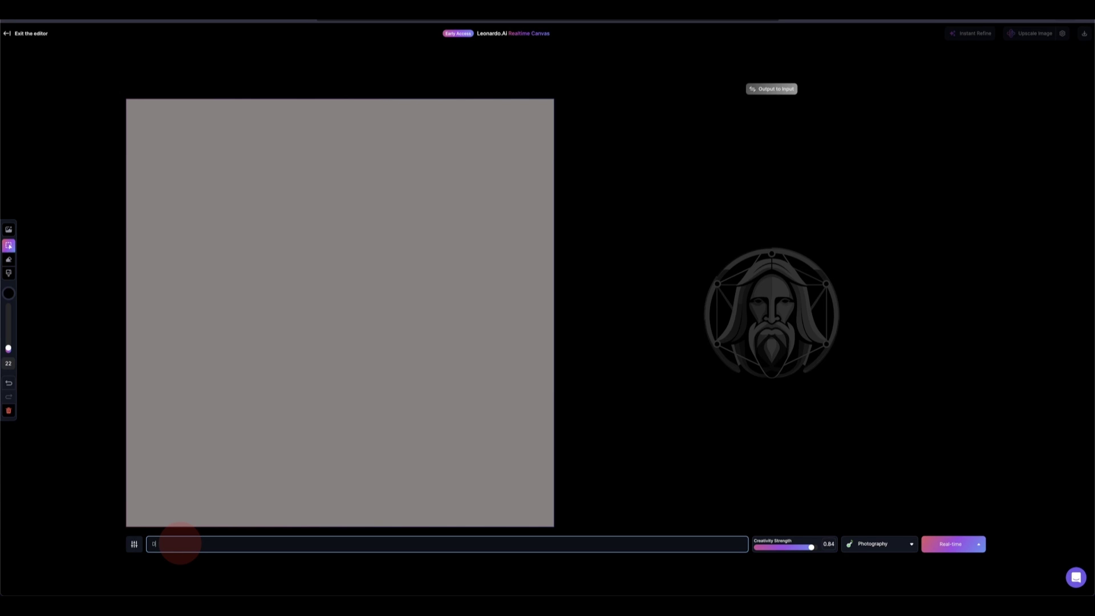
{"action": "type", "text": "Dog sitting"}
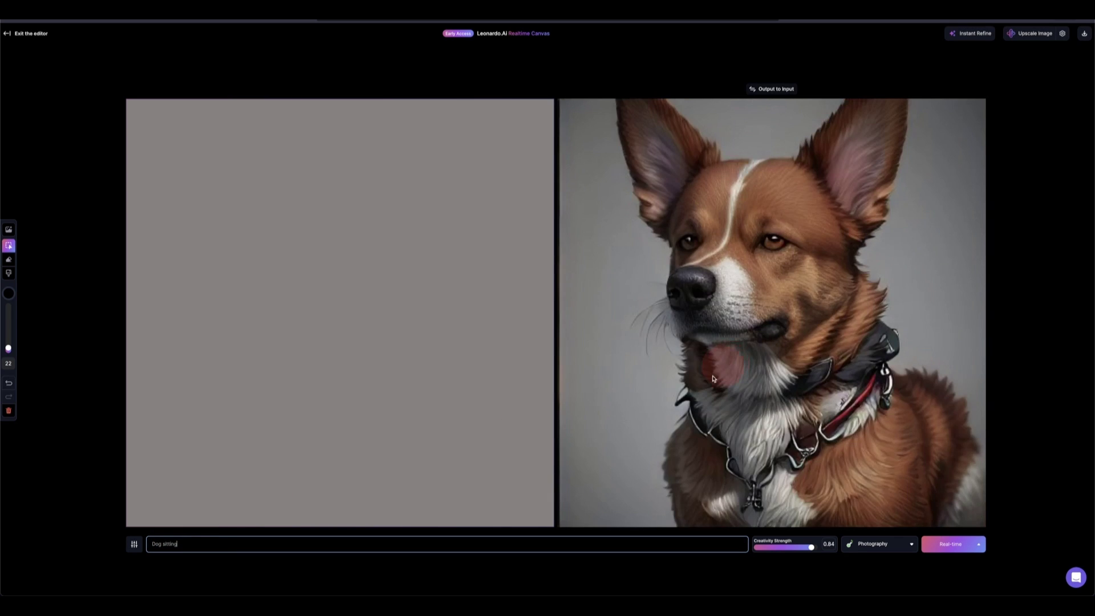
{"action": "left_click", "coordinate": [265, 545]}
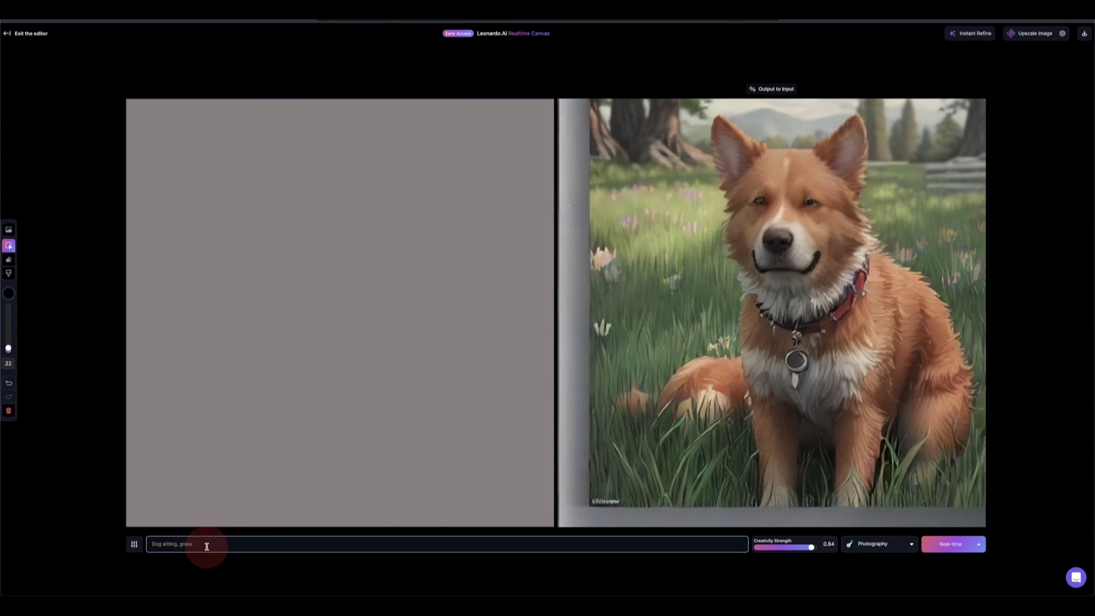
{"action": "type", "text": ", near a tree"}
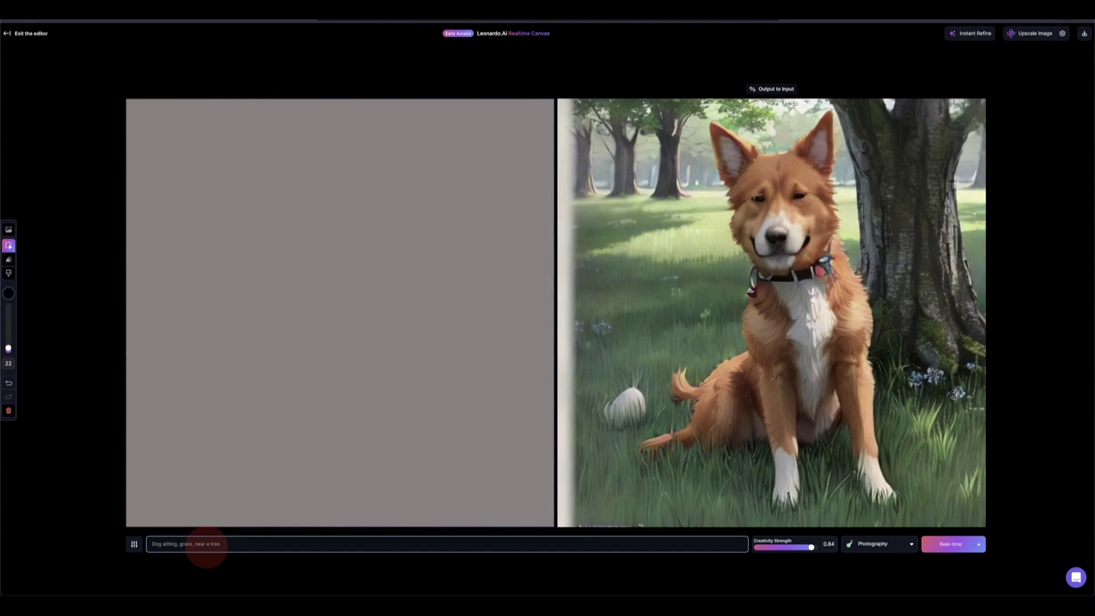
{"action": "type", "text": ", a rive"}
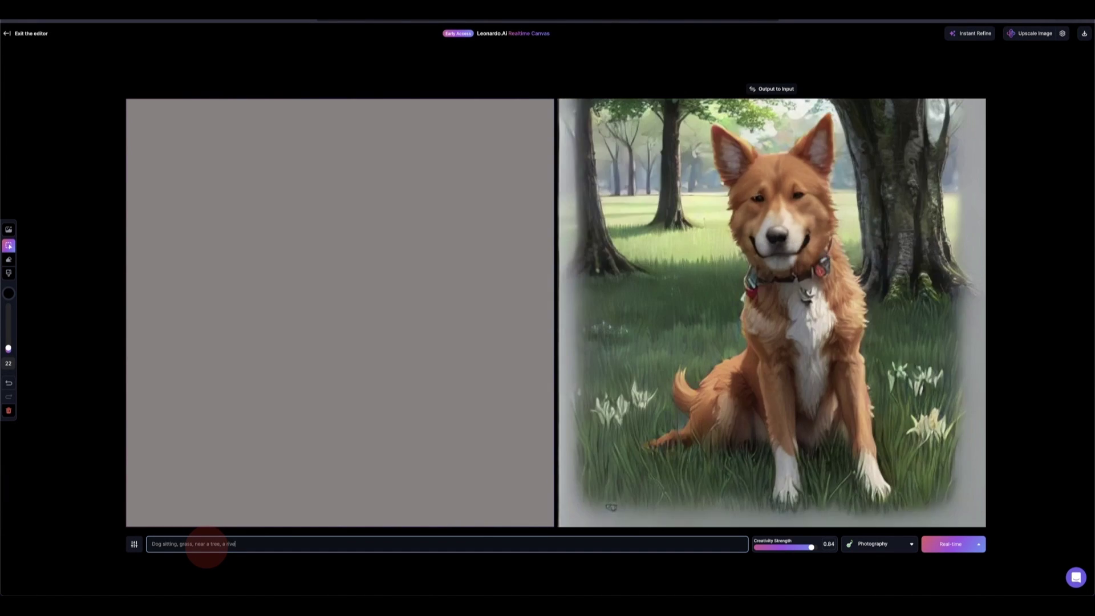
{"action": "type", "text": "r running by"}
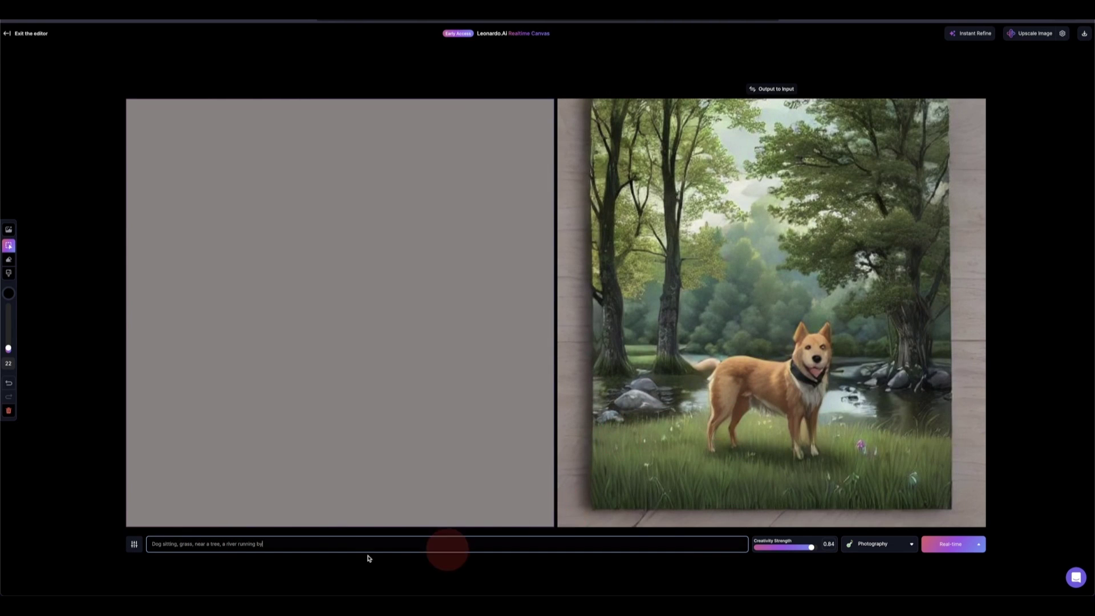
{"action": "type", "text": ", forest"}
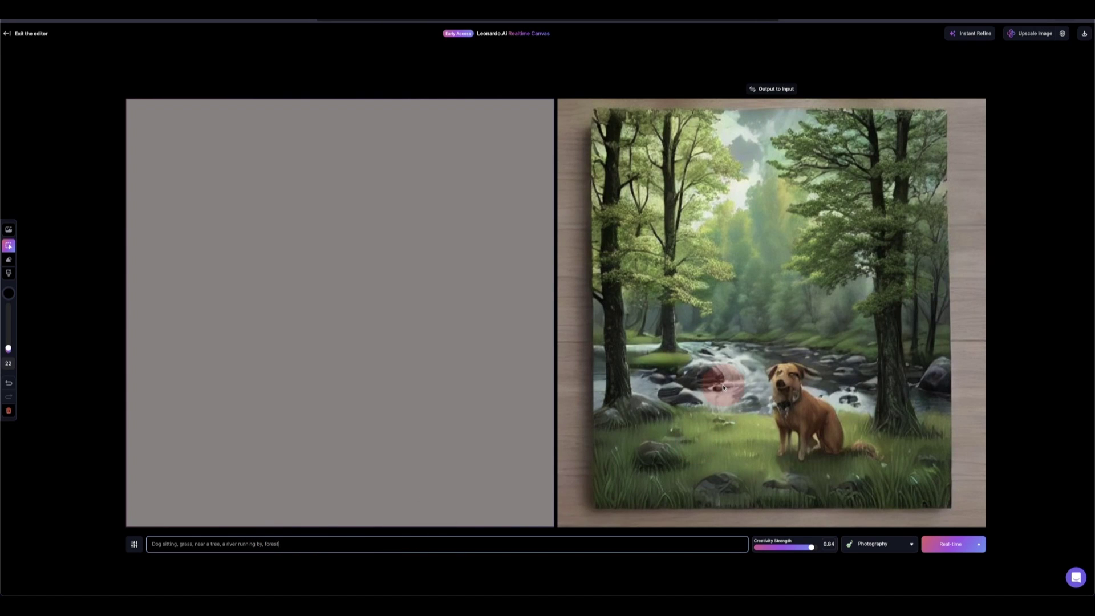
- Replace the dog prompt with 'tree, flowers, river'
{"action": "left_click_drag", "start_coordinate": [298, 542], "coordinate": [147, 544]}
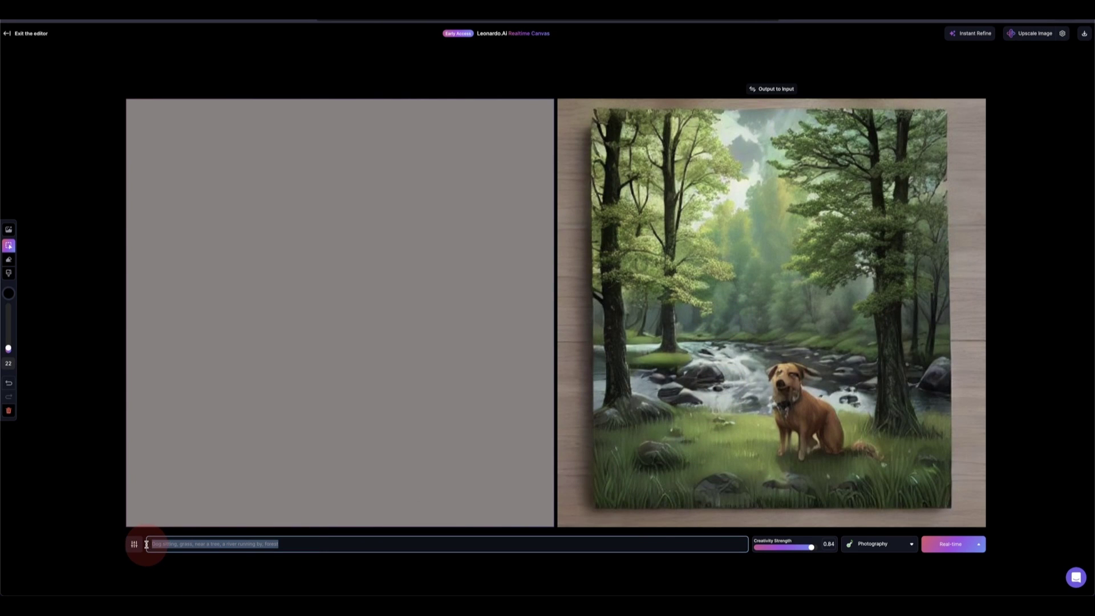
{"action": "type", "text": "tree"}
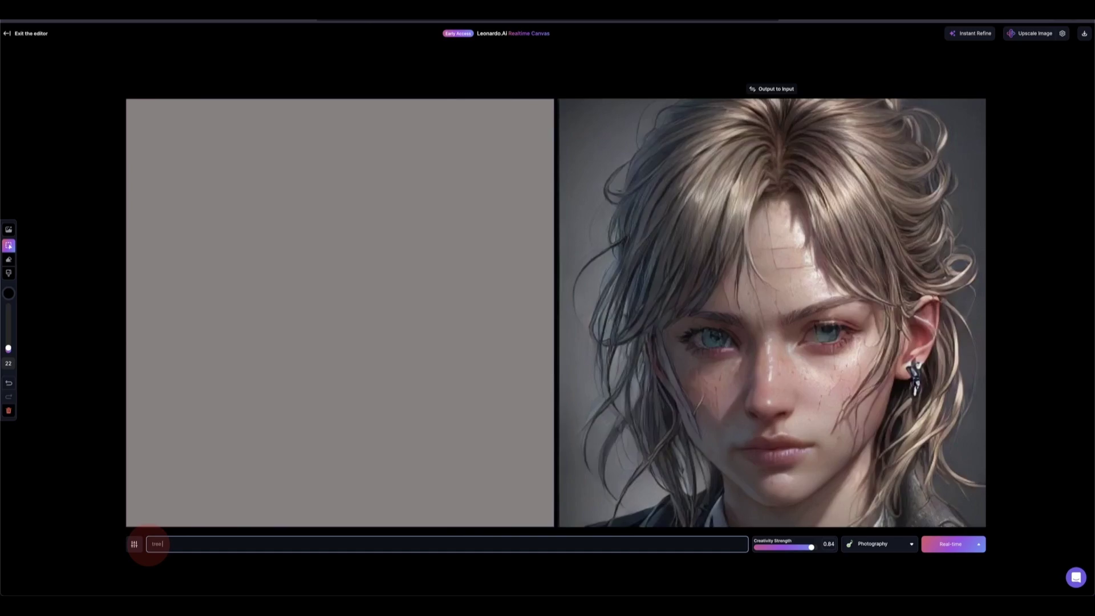
{"action": "type", "text": ", flowers"}
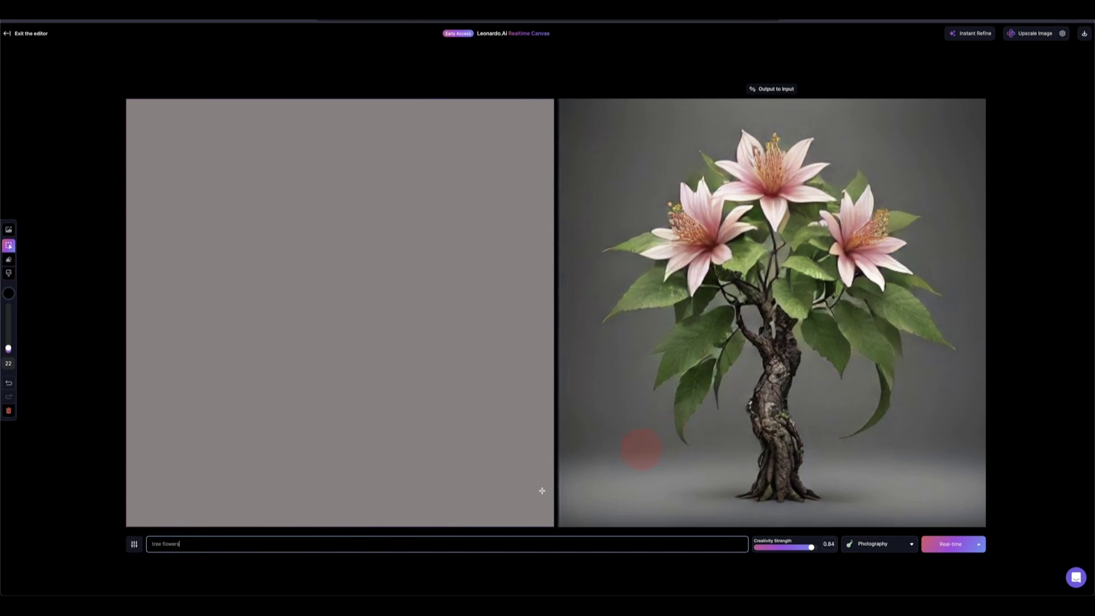
{"action": "type", "text": ", "}
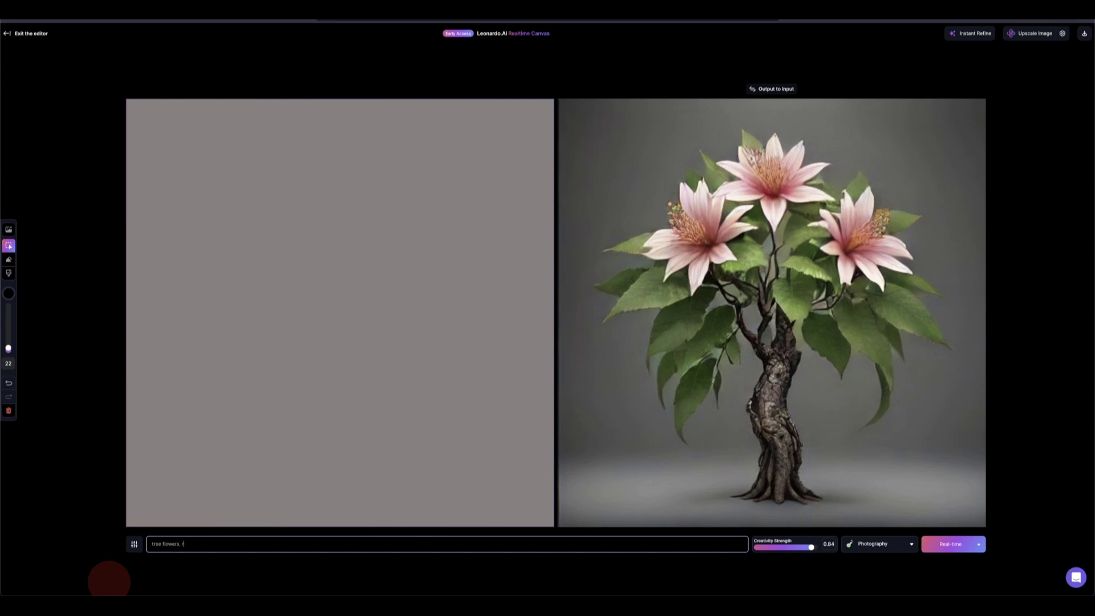
{"action": "type", "text": "river"}
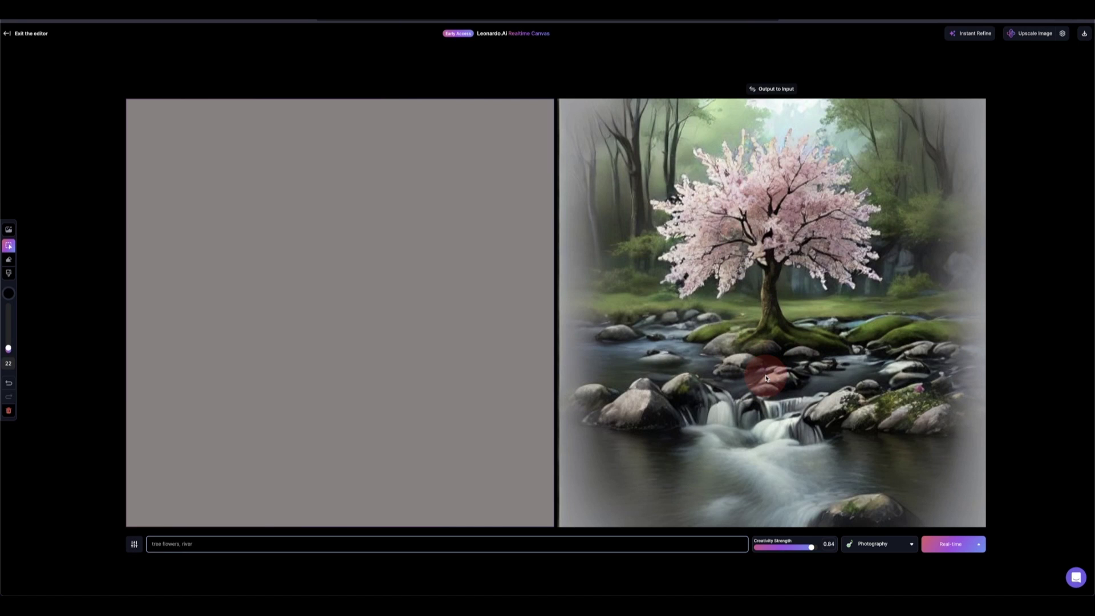
- Brush-sketch a vertical tree trunk and a left branch on the canvas
{"action": "left_click", "coordinate": [8, 275]}
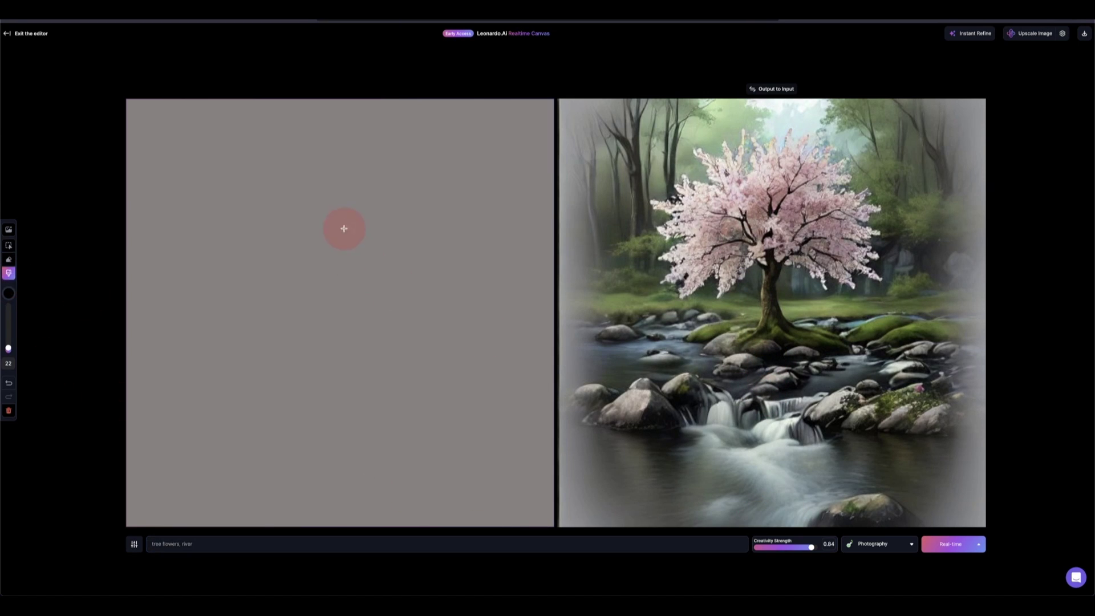
{"action": "mouse_move", "coordinate": [353, 218]}
{"action": "left_mouse_down"}
{"action": "mouse_move", "coordinate": [309, 269]}
{"action": "mouse_move", "coordinate": [353, 381]}
{"action": "left_mouse_up"}
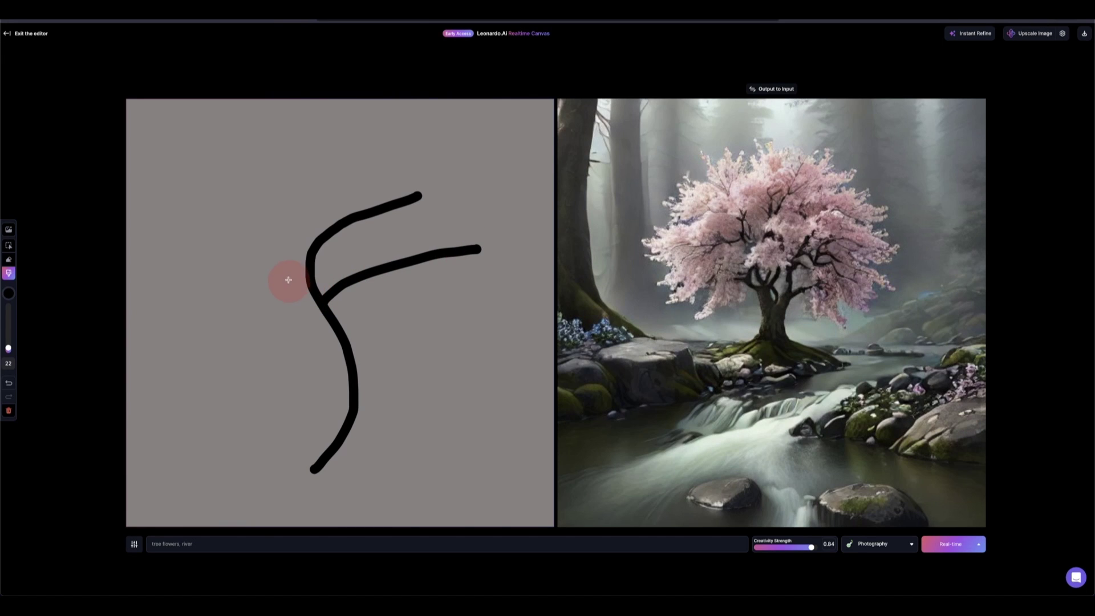
{"action": "left_click_drag", "start_coordinate": [306, 259], "coordinate": [241, 206]}
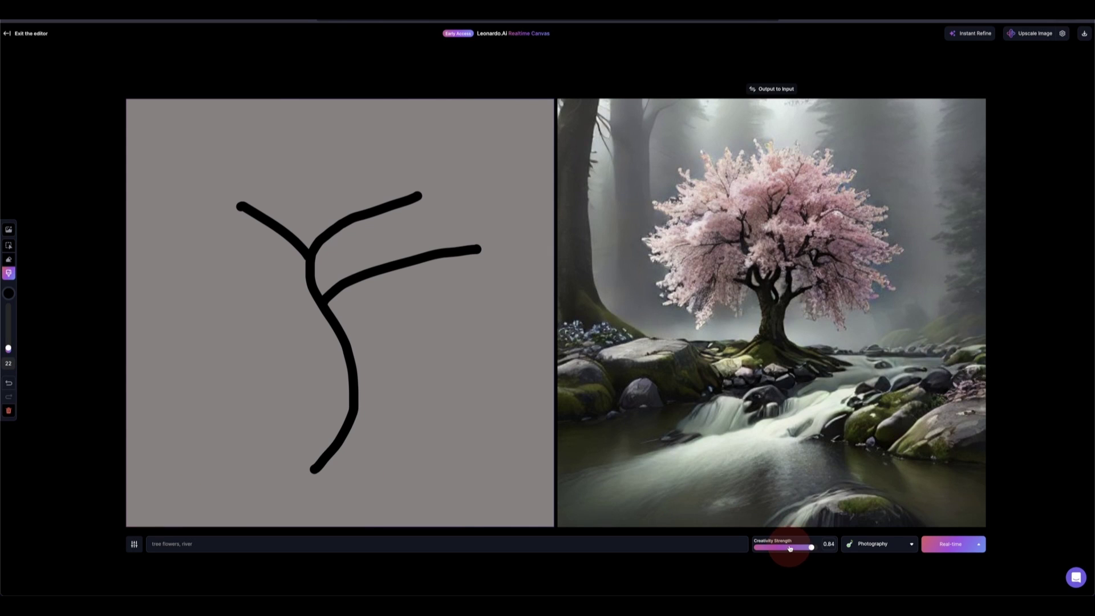
- Keep the Photography style and upscale the generated blossom tree image
{"action": "left_click", "coordinate": [875, 543]}
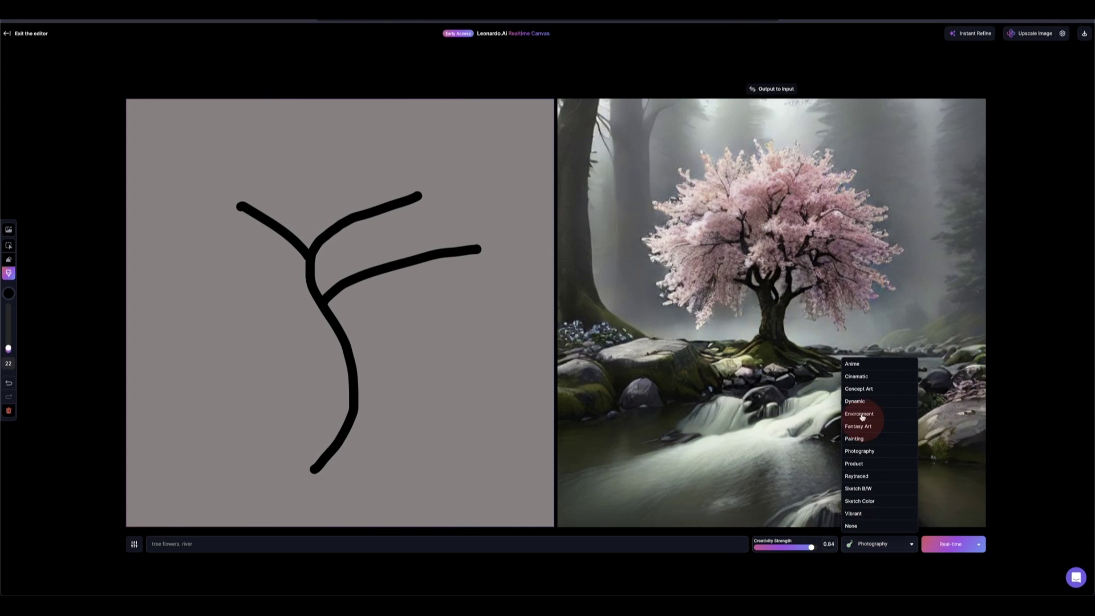
{"action": "left_click", "coordinate": [1033, 432]}
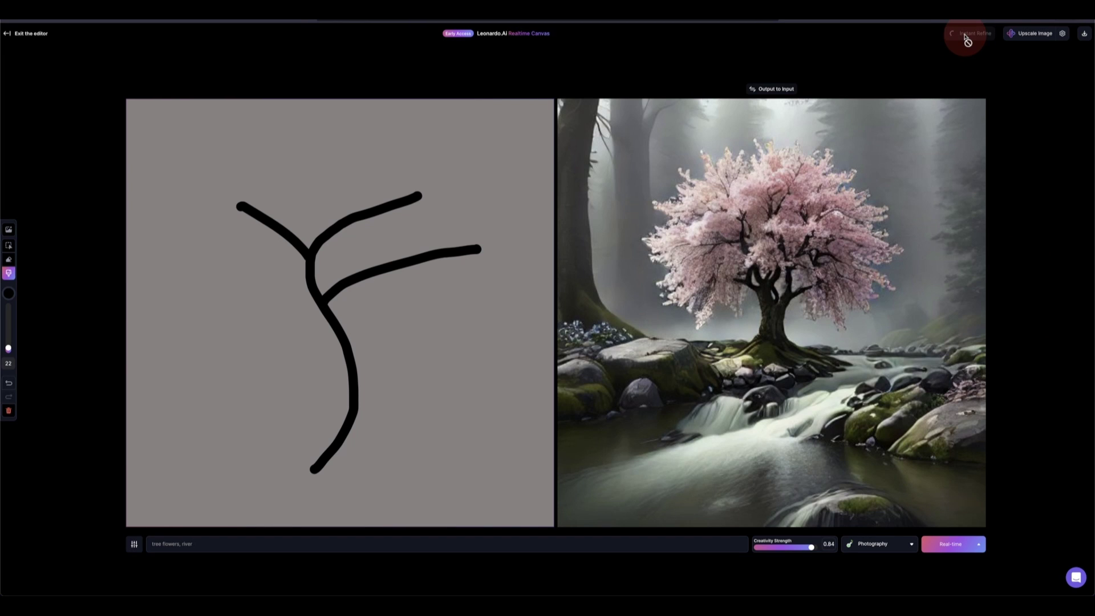
{"action": "left_click", "coordinate": [1041, 36]}
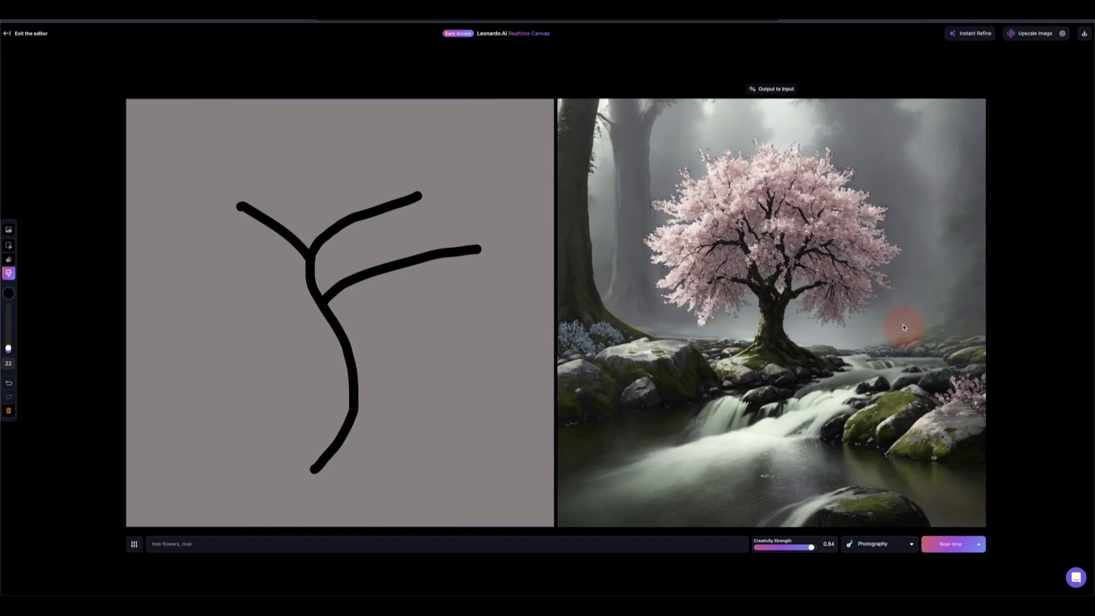
- Exit the canvas editor and go to the Image Generation history
{"action": "left_click", "coordinate": [11, 35]}
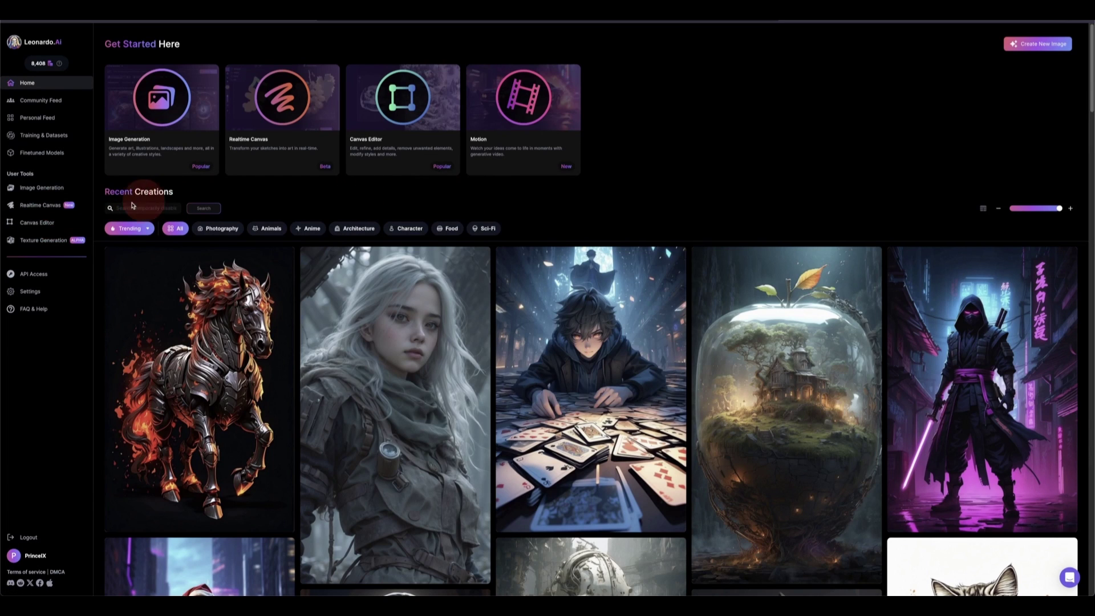
{"action": "left_click", "coordinate": [31, 193]}
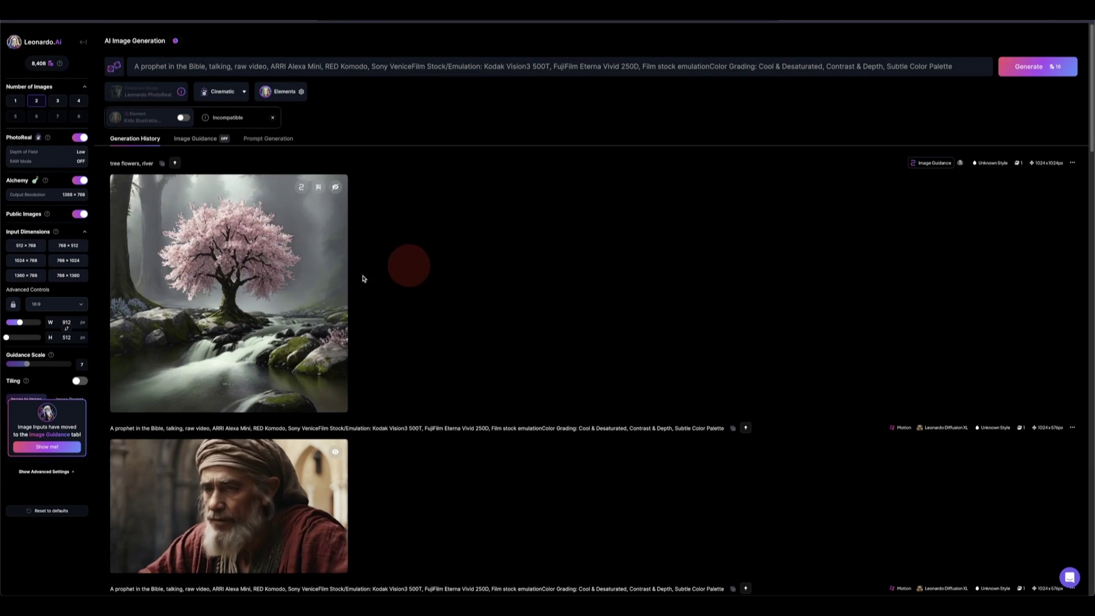
{"action": "left_click", "coordinate": [287, 263]}
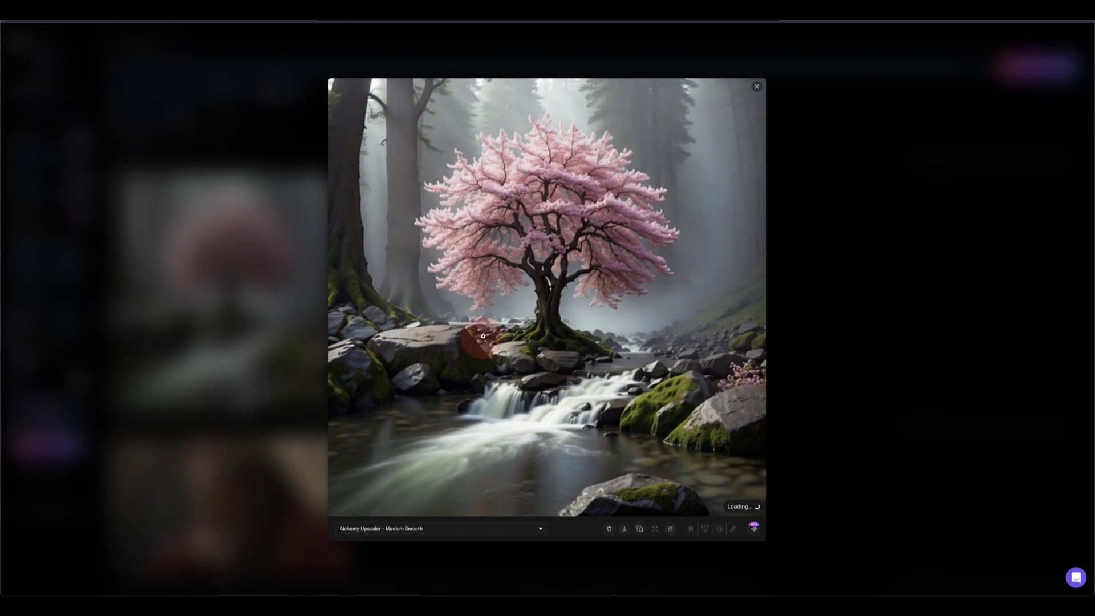
{"action": "left_click", "coordinate": [544, 355]}
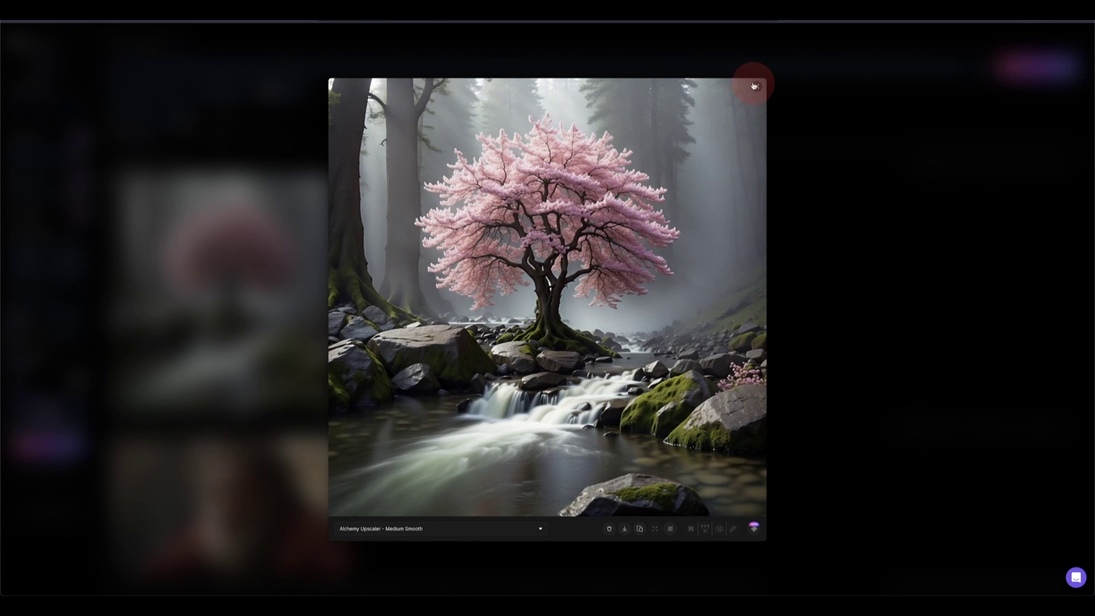
{"action": "left_click", "coordinate": [755, 87]}
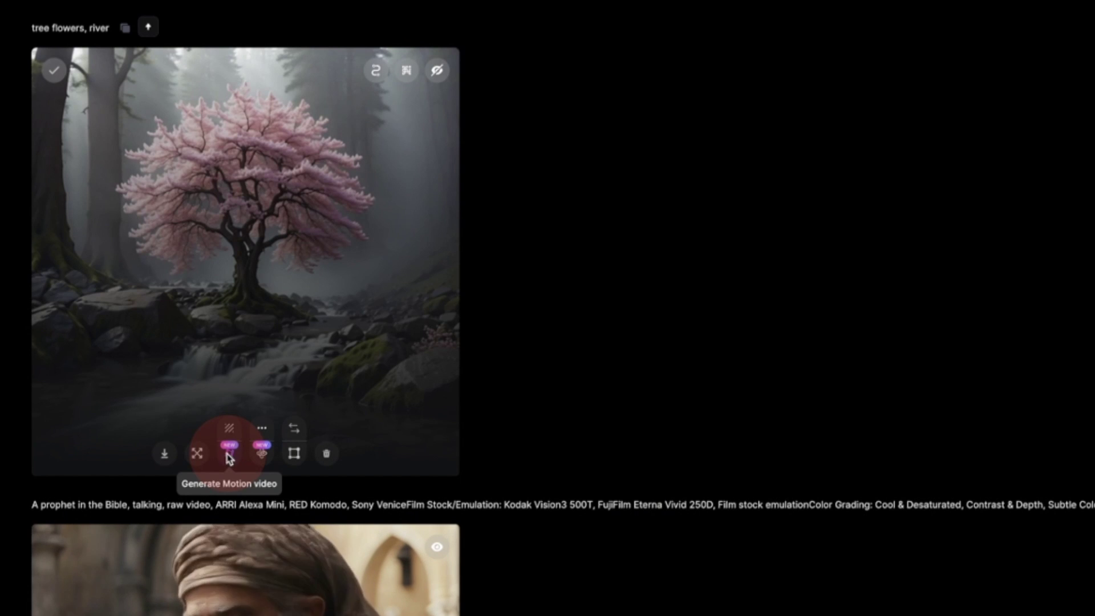
- Generate a private motion video from the tree image with motion strength 4
{"action": "left_click", "coordinate": [229, 459]}
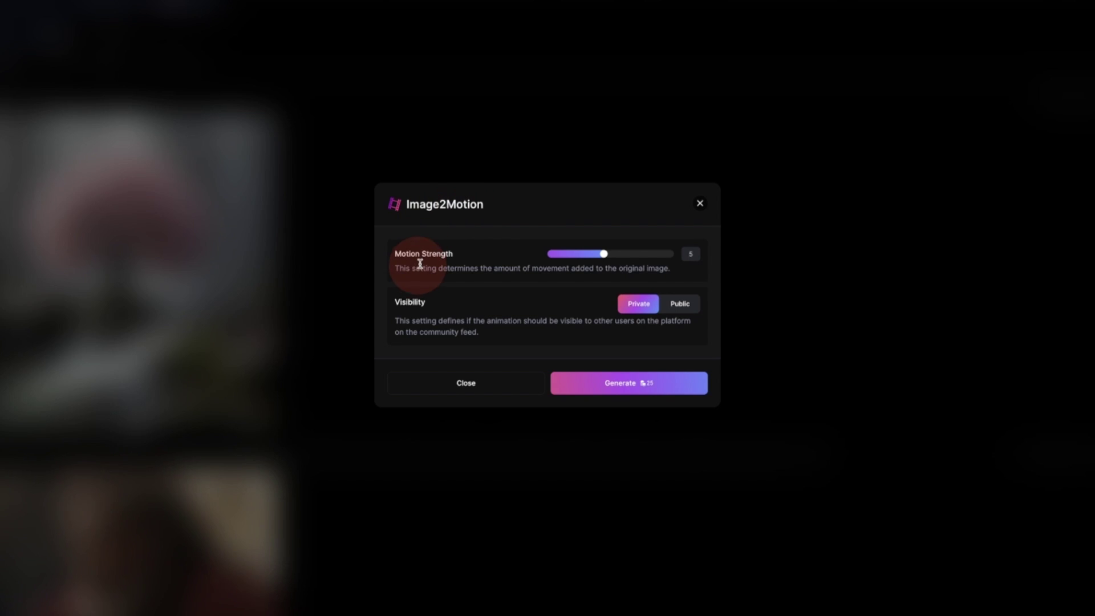
{"action": "left_click_drag", "start_coordinate": [599, 256], "coordinate": [638, 256]}
{"action": "left_click", "coordinate": [590, 260]}
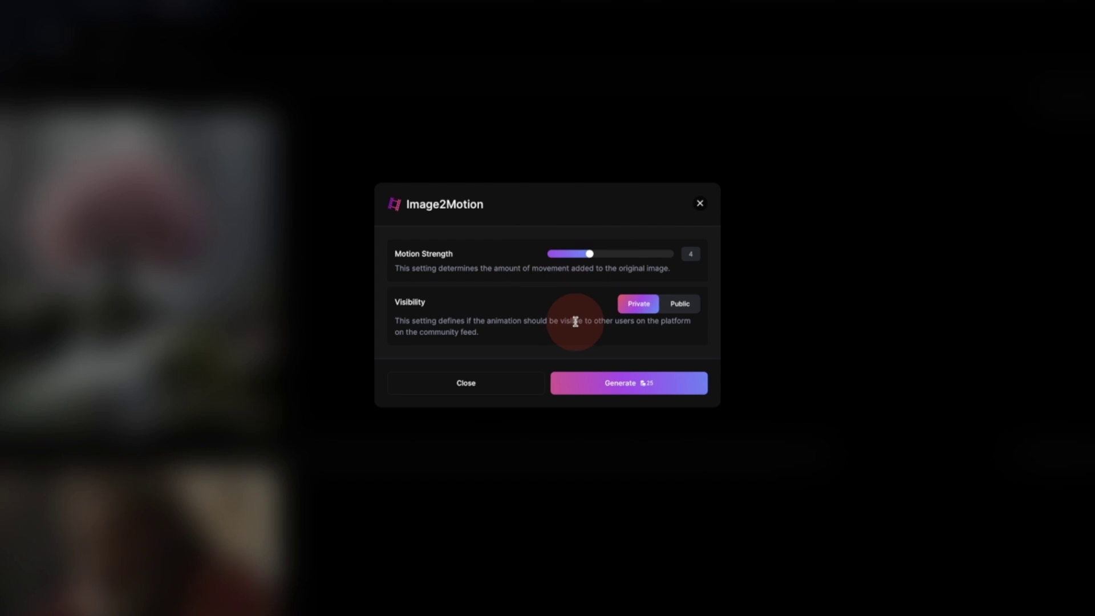
{"action": "left_click", "coordinate": [628, 383]}
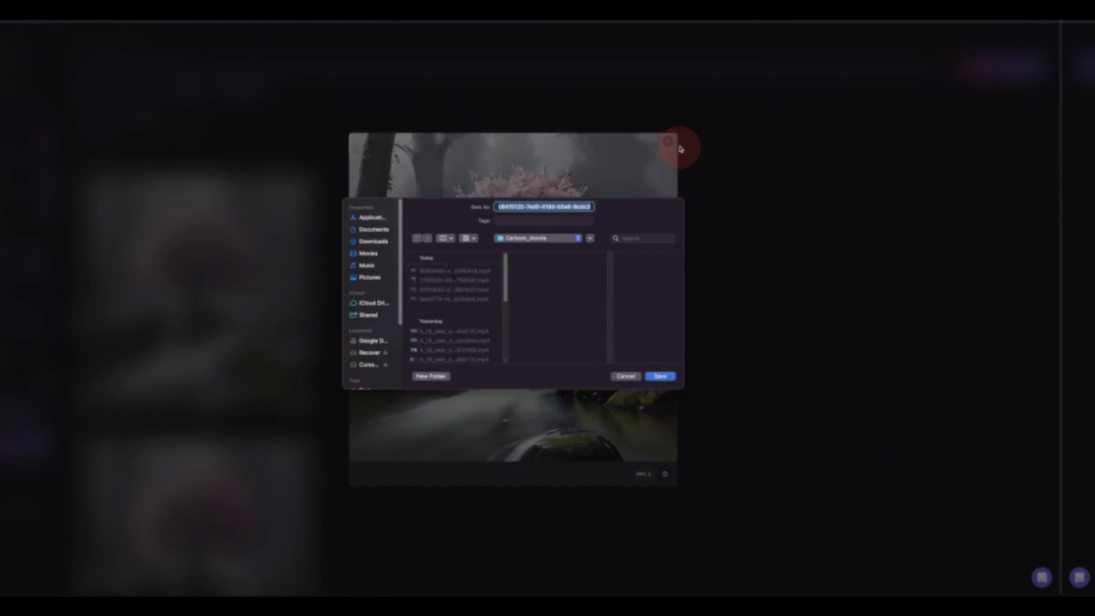
- Close the cherry-tree motion video preview to return to the generation history
{"action": "left_click", "coordinate": [702, 140]}
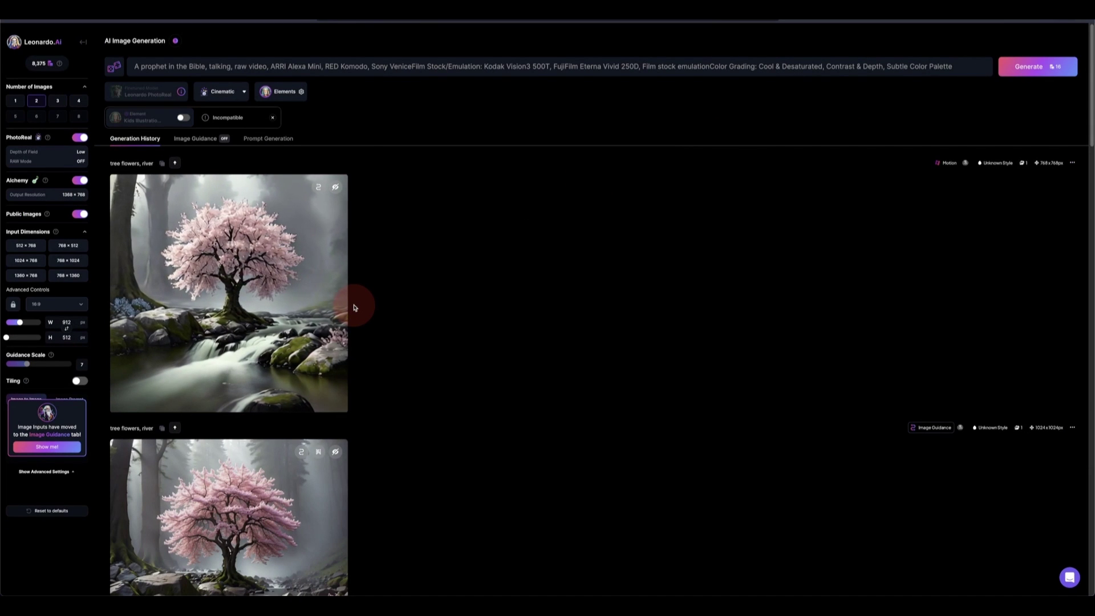